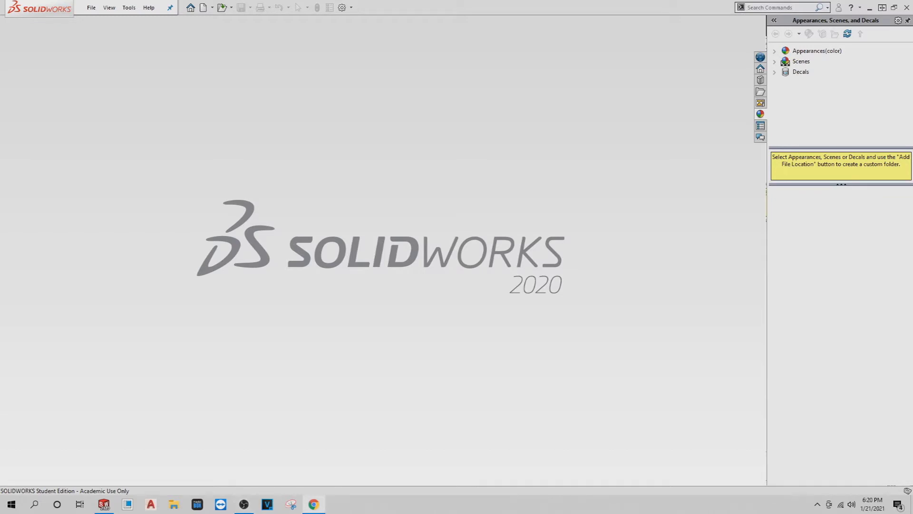
Review the Exercise 1-2 reference drawing full-screen in the PDF viewer
click(314, 504)
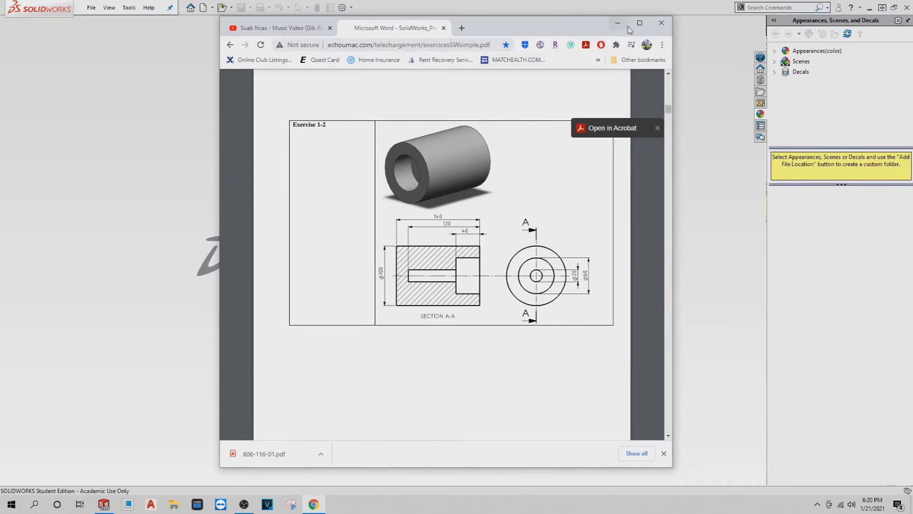
click(639, 23)
click(859, 6)
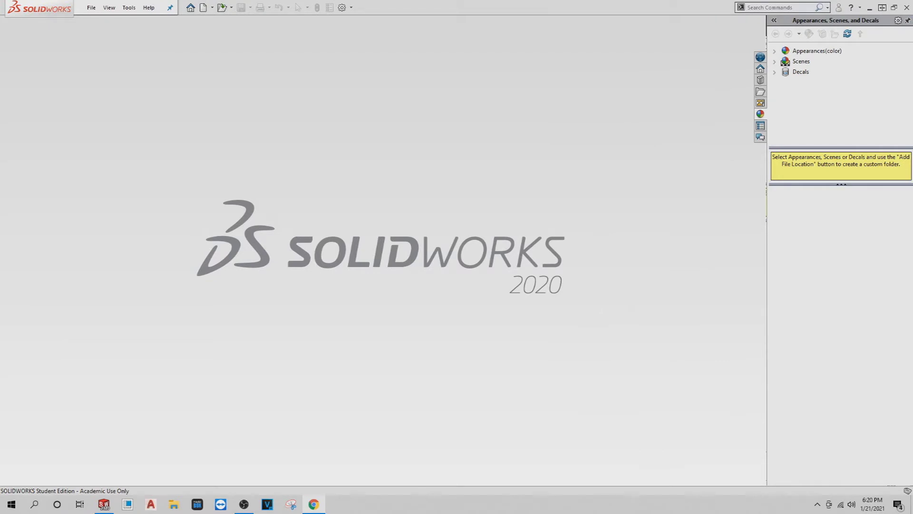
Create a new part document with a Plain White background scene, selecting Front Plane
click(204, 8)
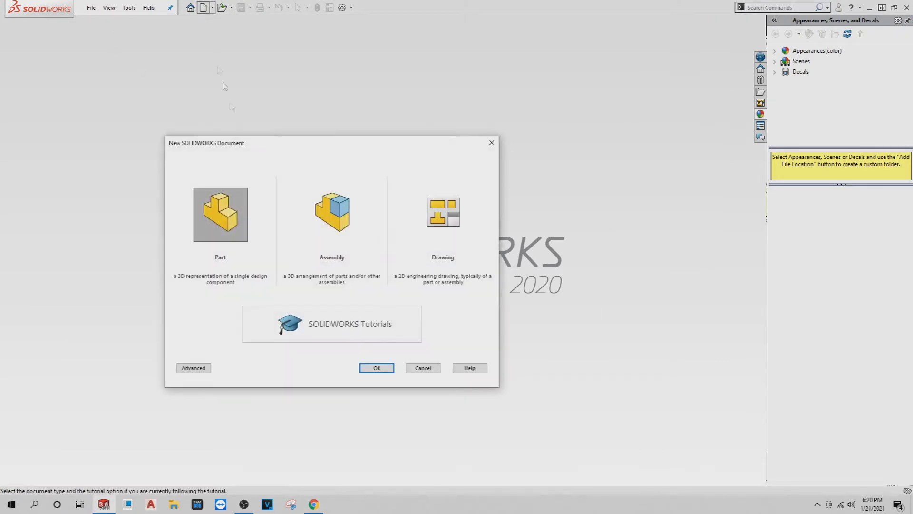
click(382, 365)
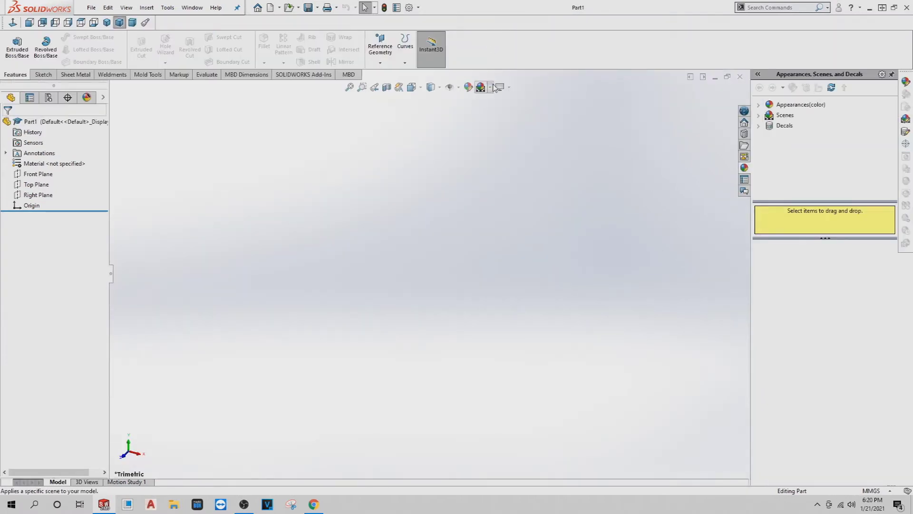
click(481, 87)
click(501, 111)
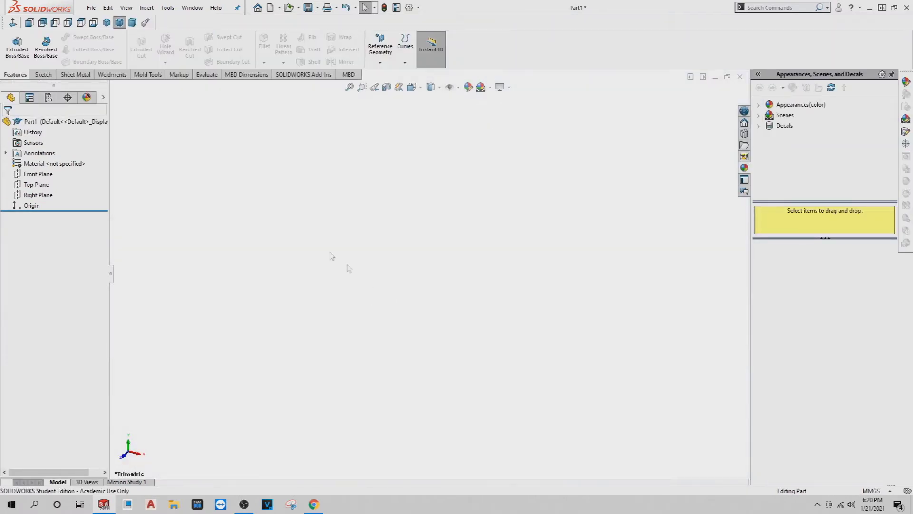
click(33, 174)
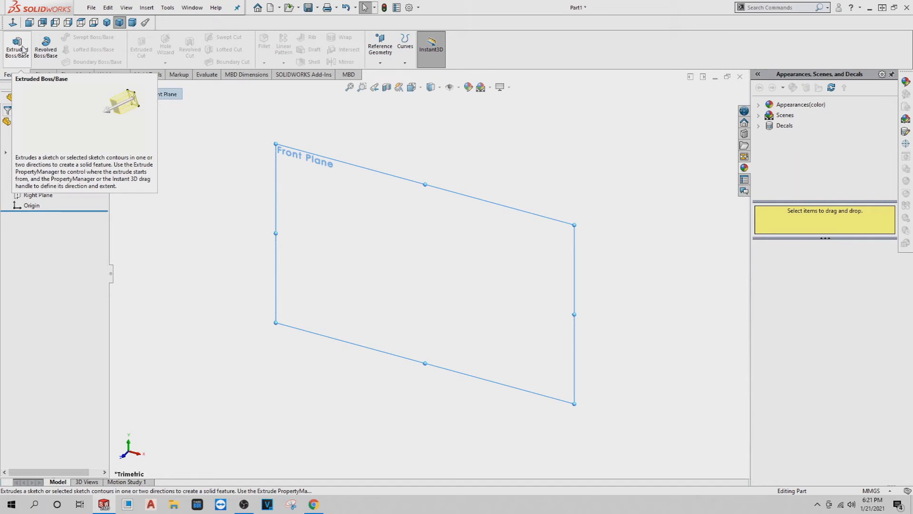
Start a sketch on the Front Plane and draw a circle centred on the origin
click(17, 47)
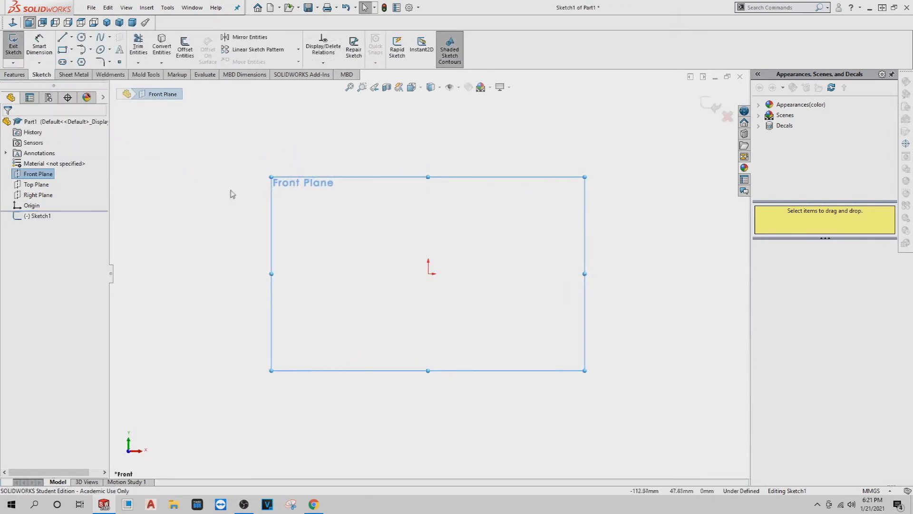
click(100, 50)
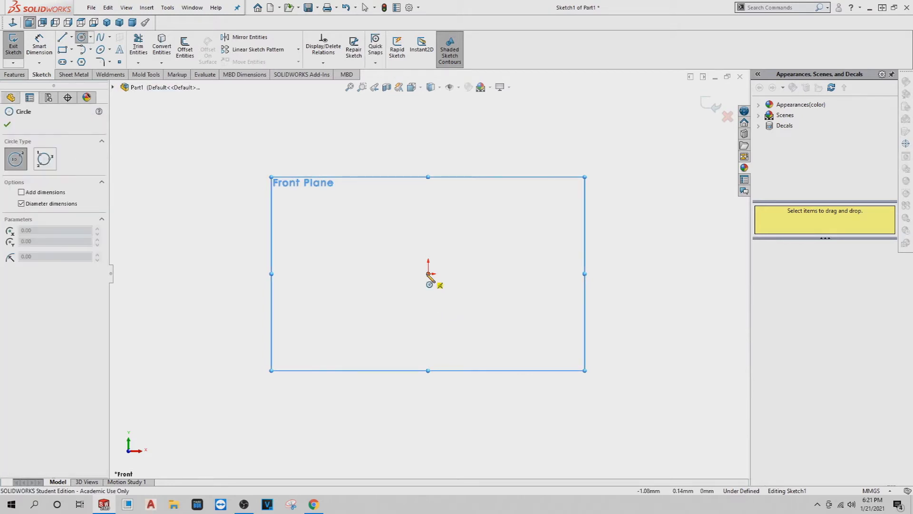
click(427, 274)
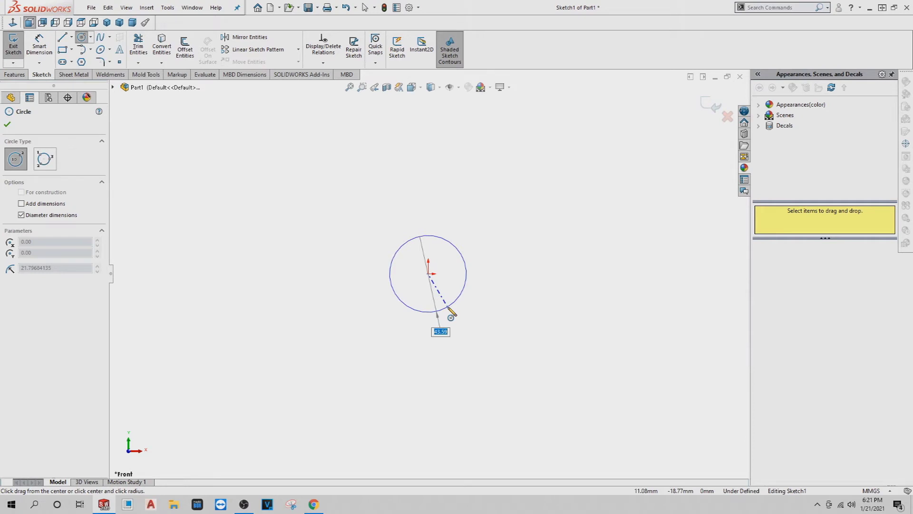
click(447, 307)
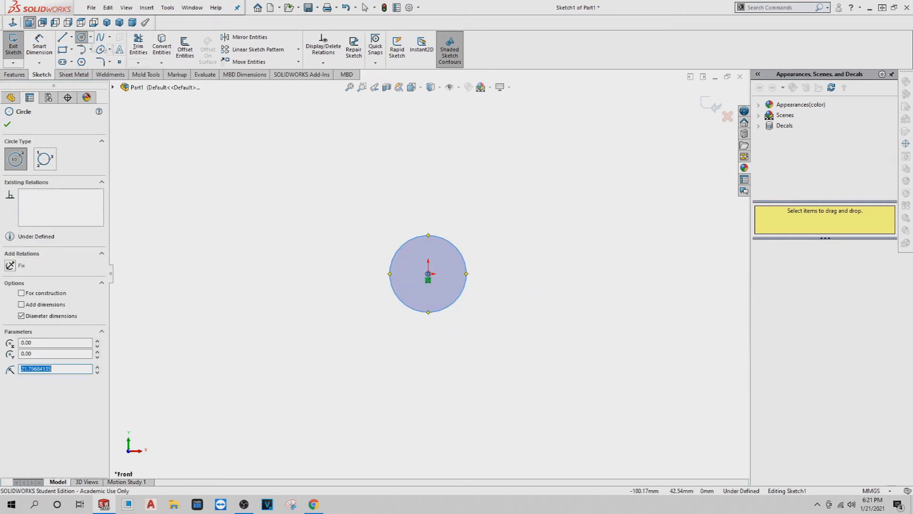
Dimension the circle's diameter to 100 mm
click(41, 54)
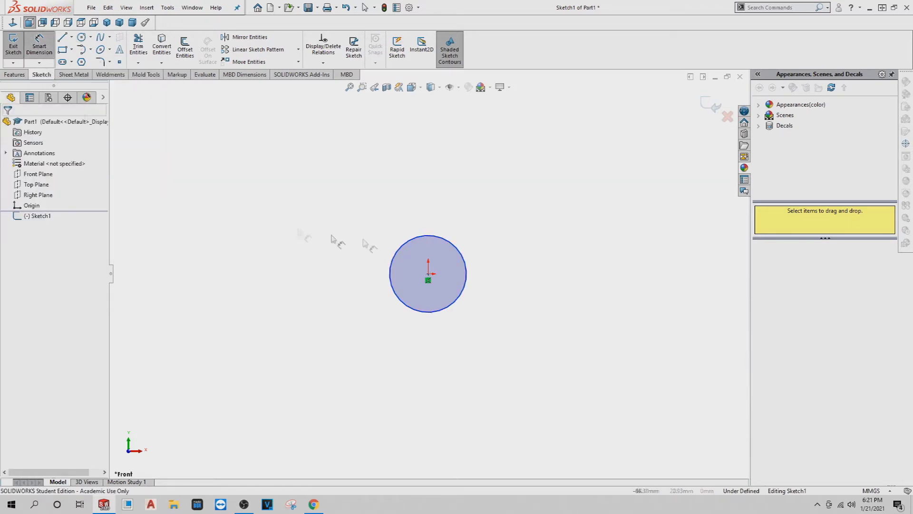
click(433, 237)
click(509, 213)
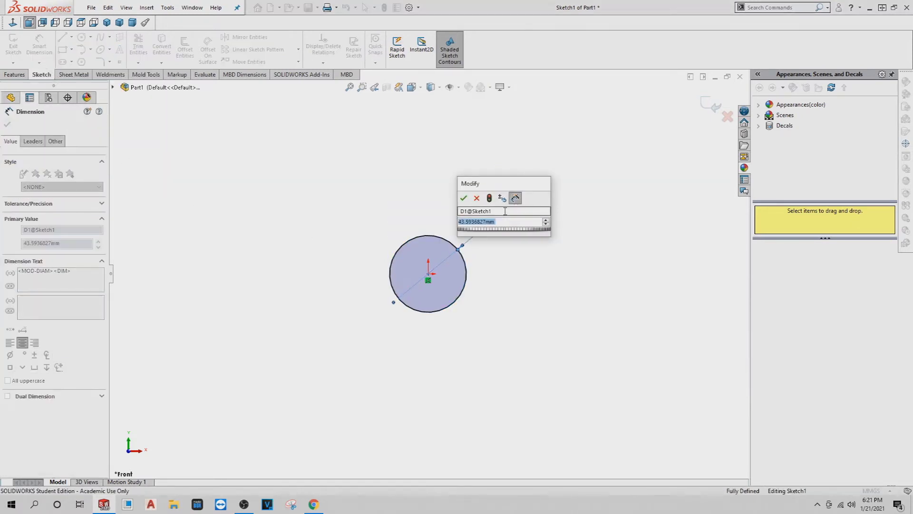
text(100)
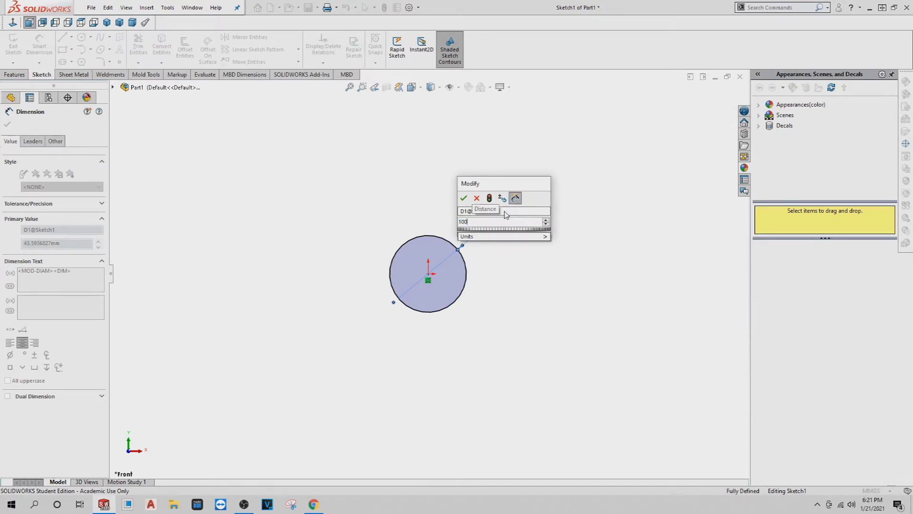
key(Return)
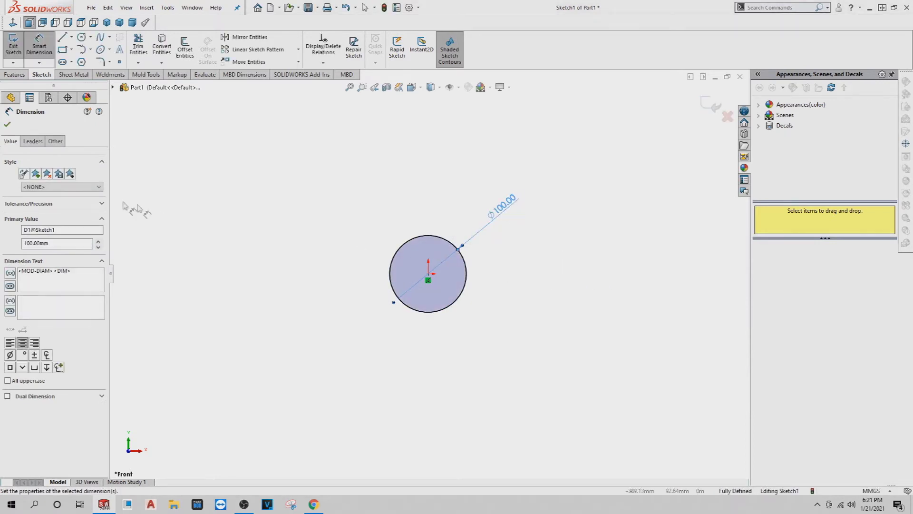
click(7, 124)
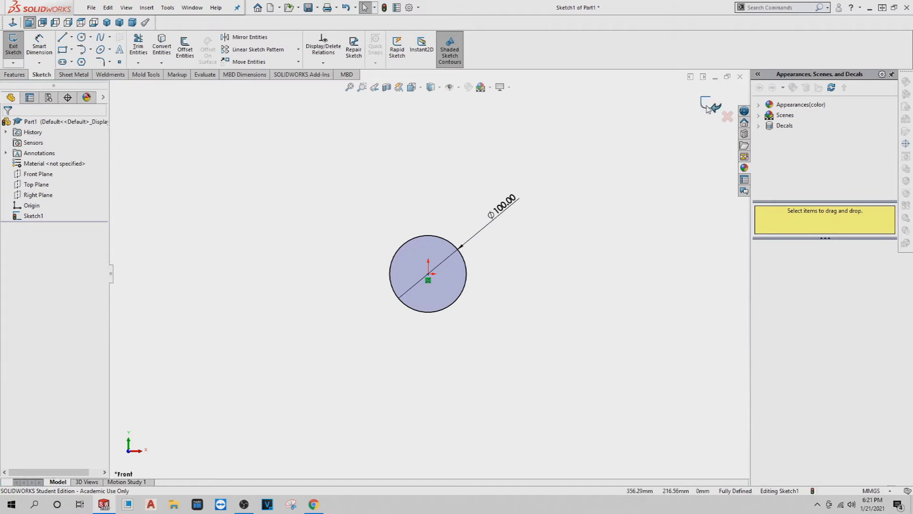
Extrude the Ø100 mm circle 140 mm blind into a solid cylinder
click(14, 75)
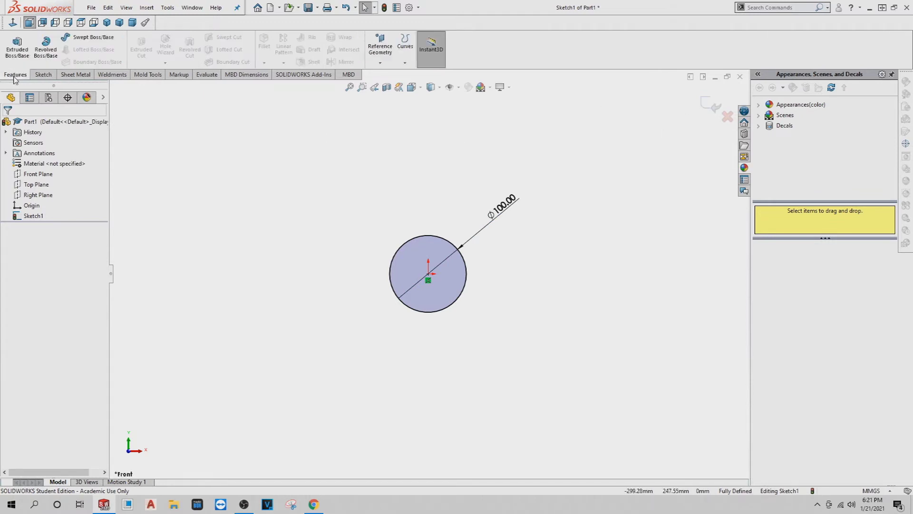
click(19, 49)
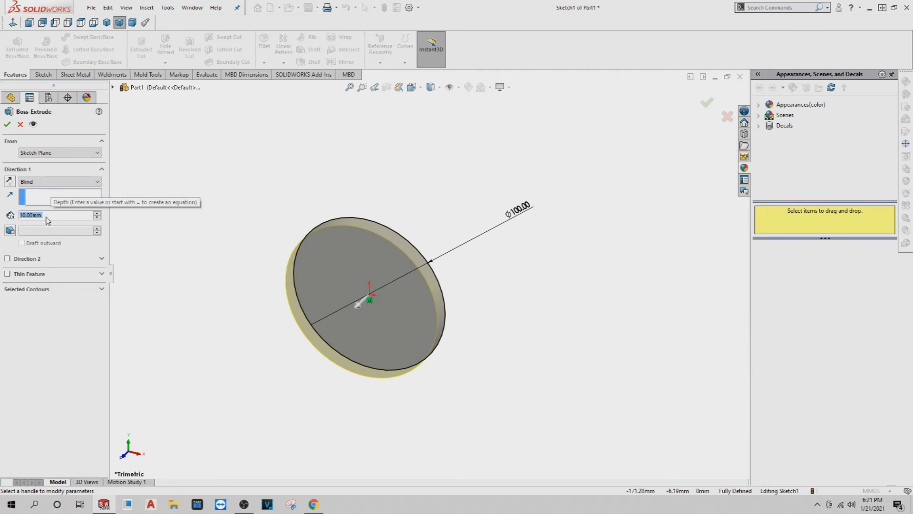
text(140)
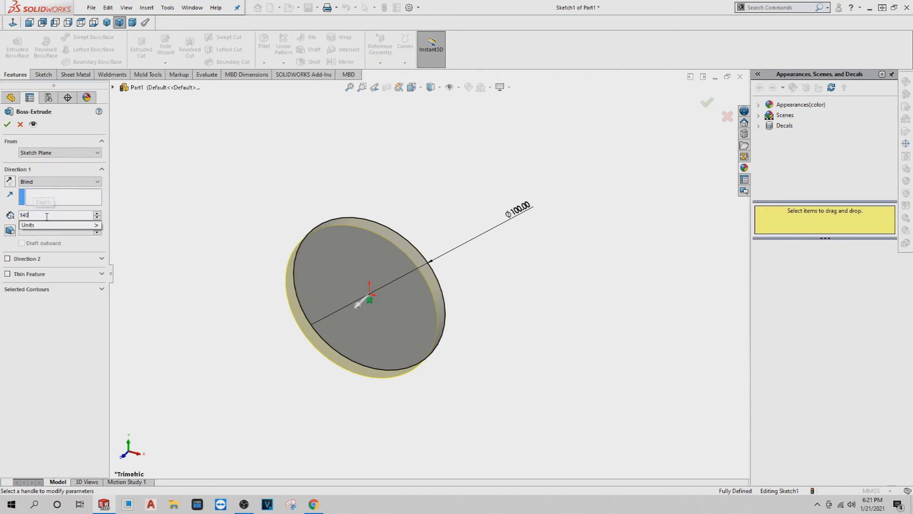
key(Return)
scroll(421, 262, up, 2)
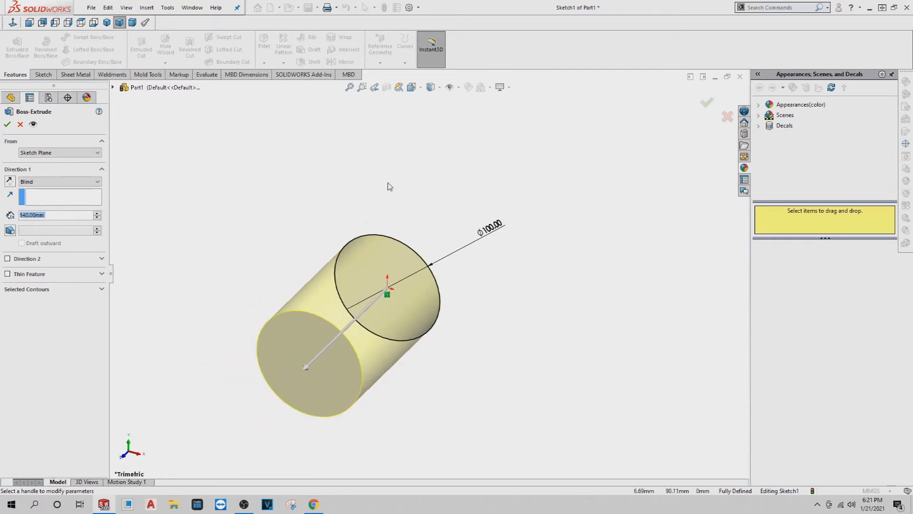
click(7, 124)
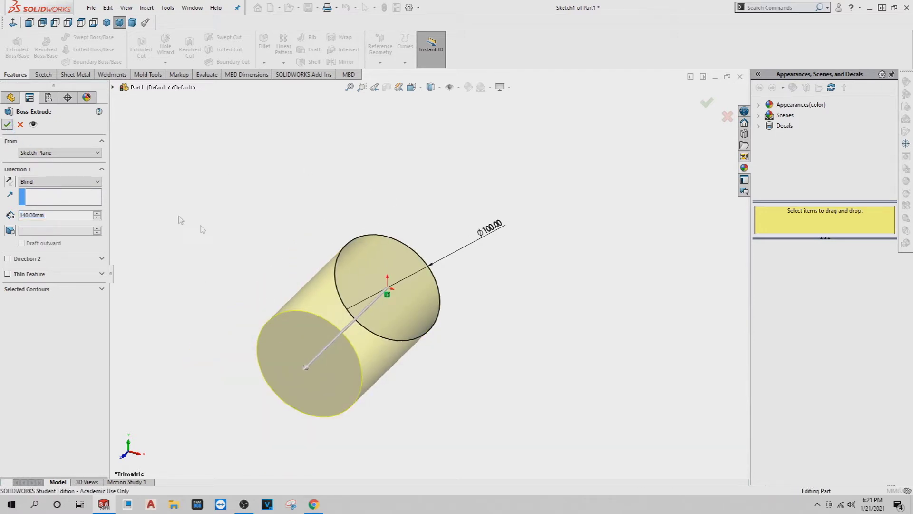
mouse_move(219, 244)
middle_down()
mouse_move(255, 195)
mouse_move(342, 227)
mouse_move(300, 200)
middle_up()
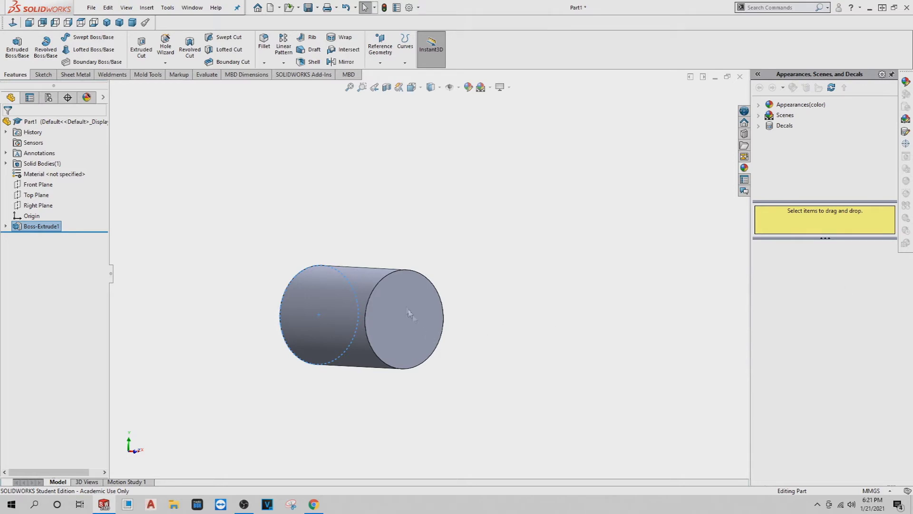
click(458, 255)
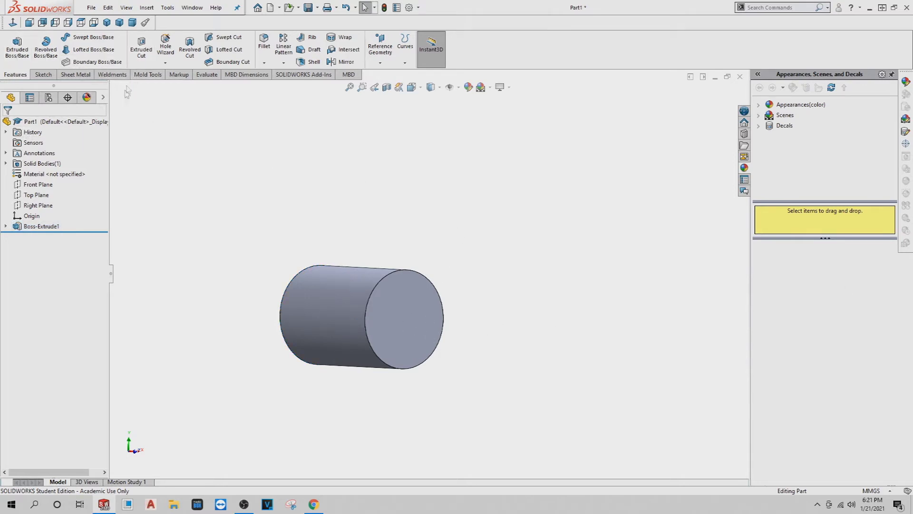
Sketch a circle centred on the origin on the cylinder's front end face, viewed normal to it
click(409, 320)
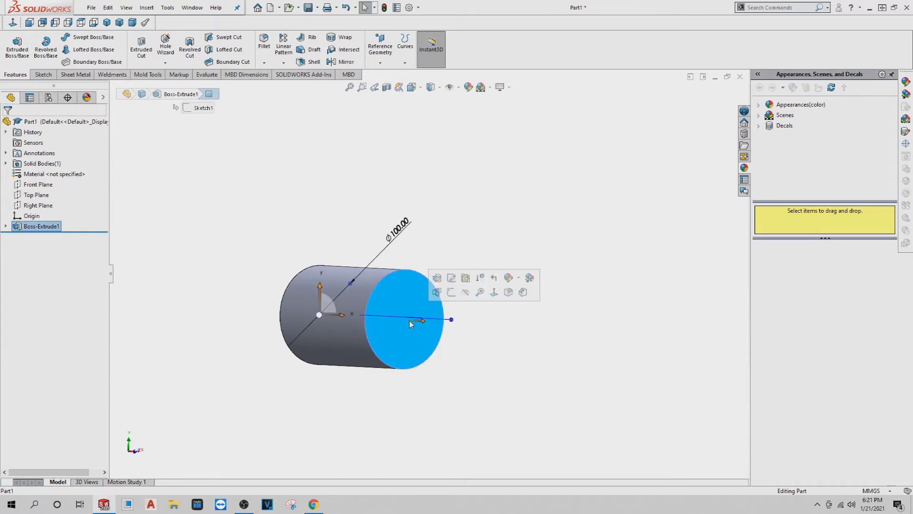
click(451, 293)
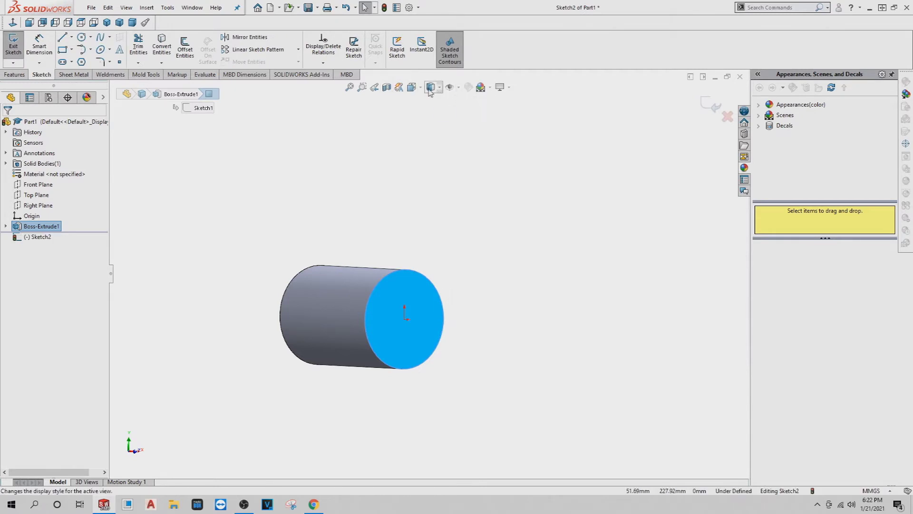
click(411, 86)
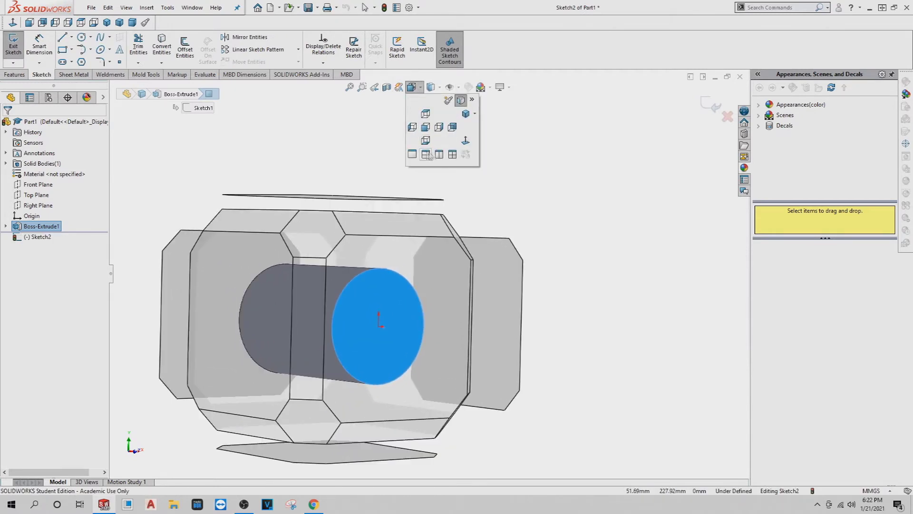
click(464, 141)
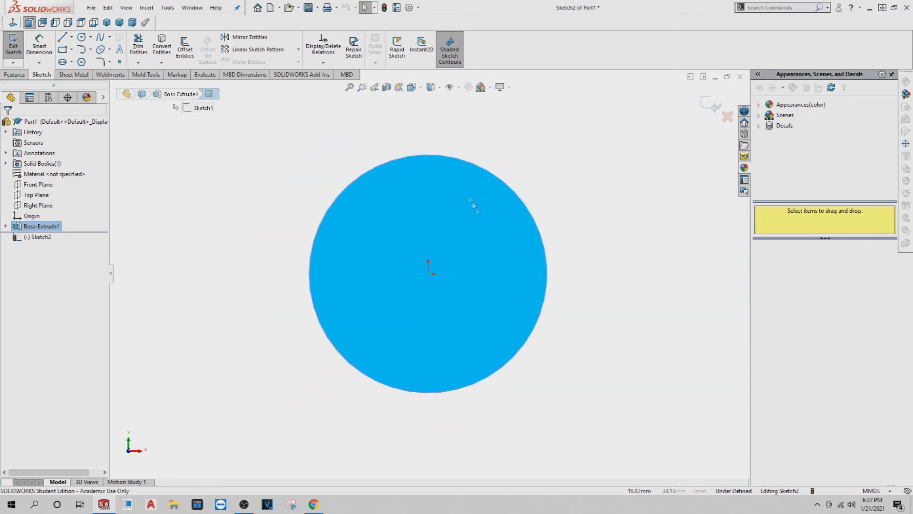
key(c)
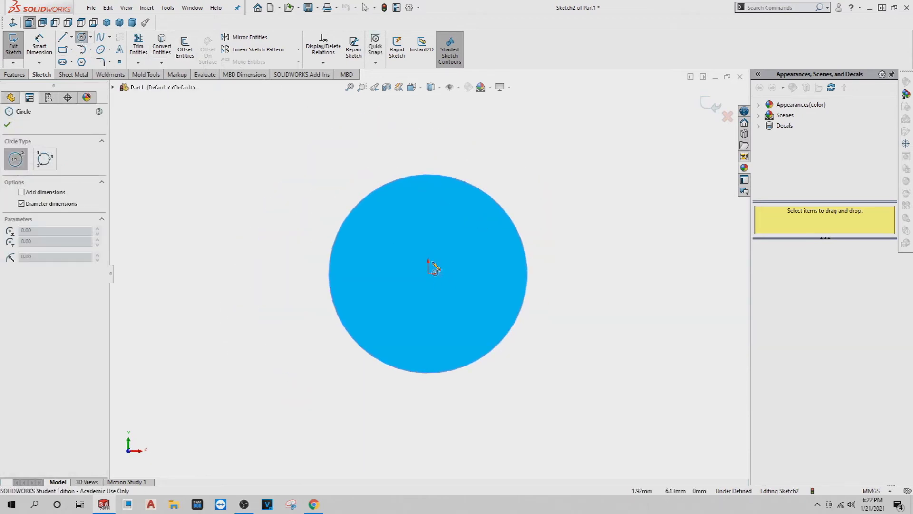
click(428, 274)
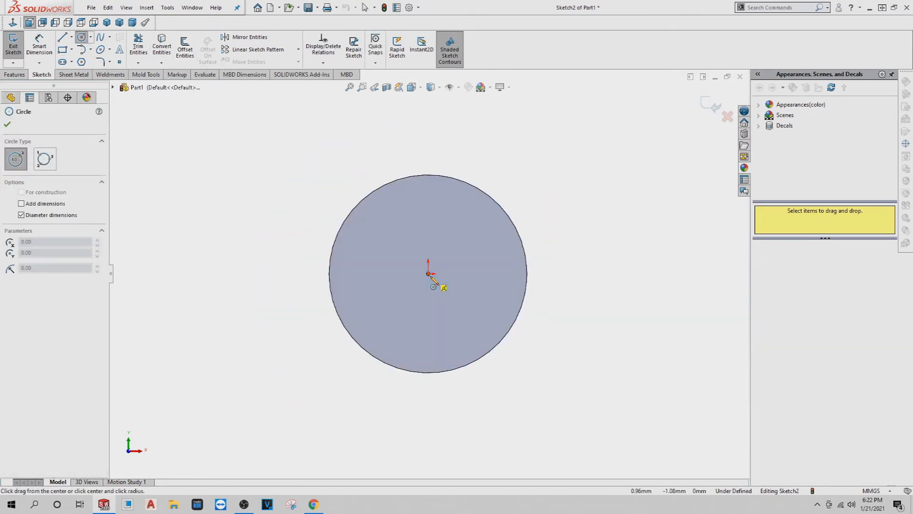
click(421, 304)
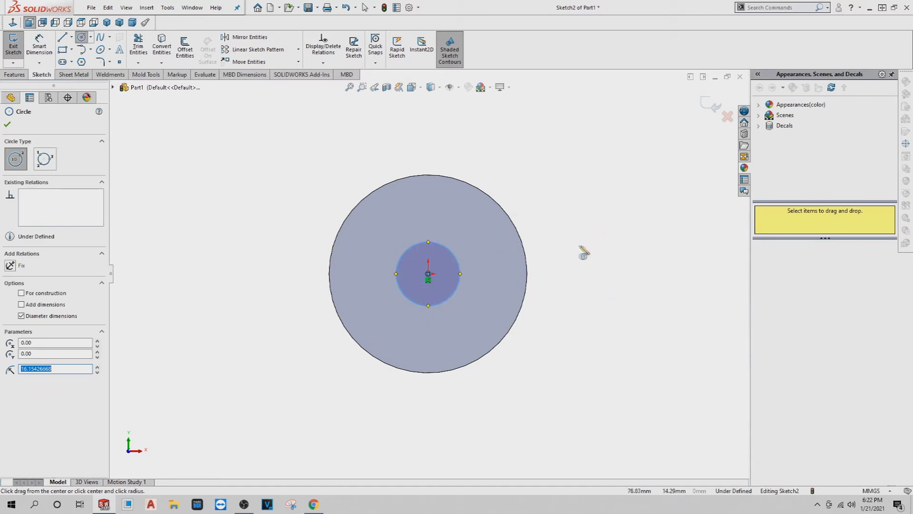
Dimension the end-face circle to 20 mm diameter
right_drag(583, 252, 595, 205)
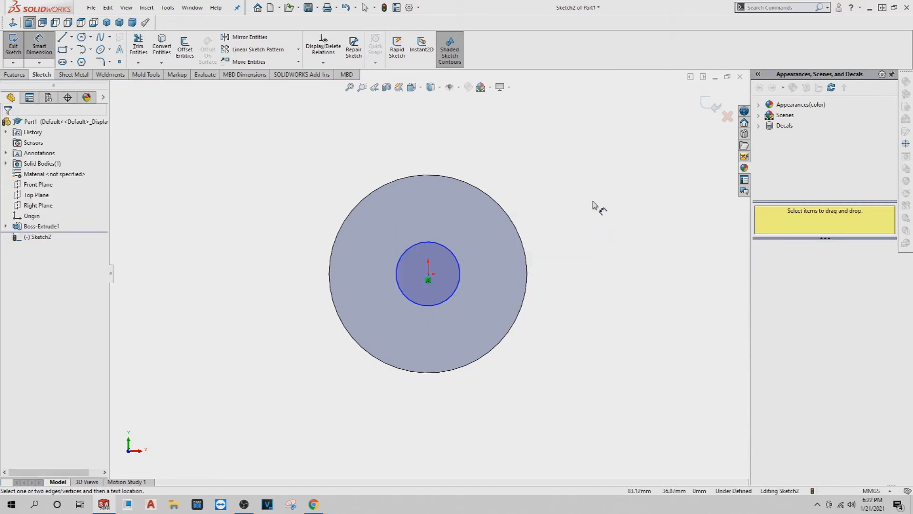
click(453, 256)
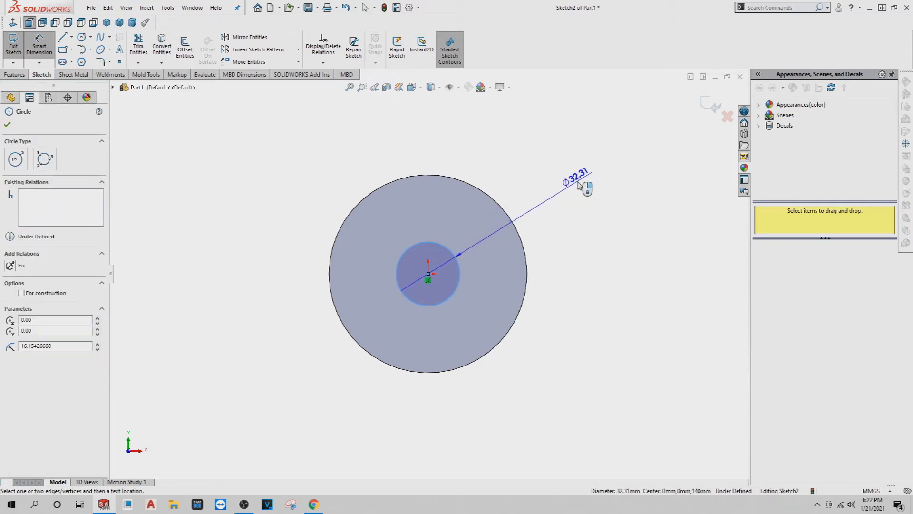
click(578, 185)
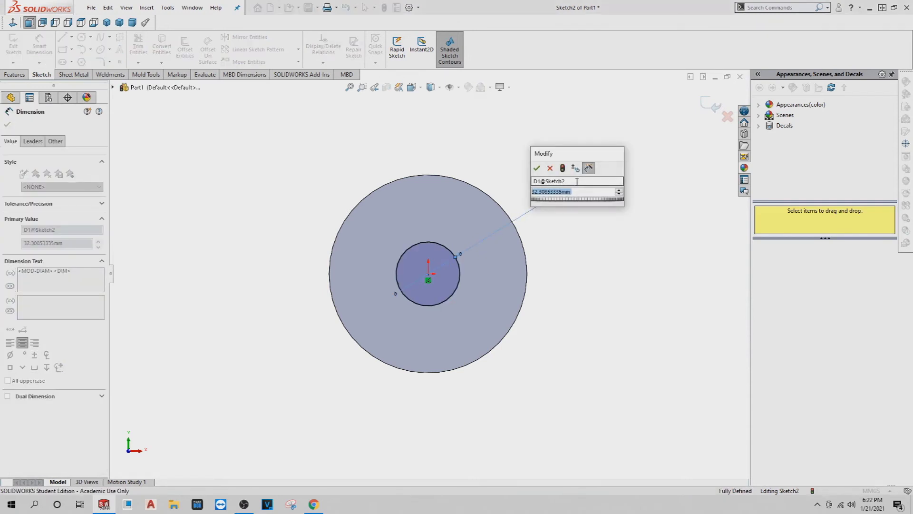
text(20)
key(Return)
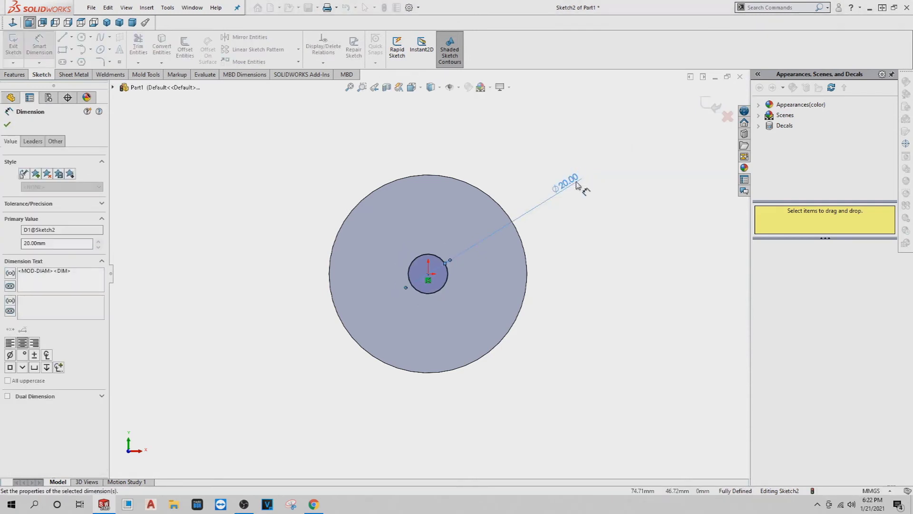
click(9, 125)
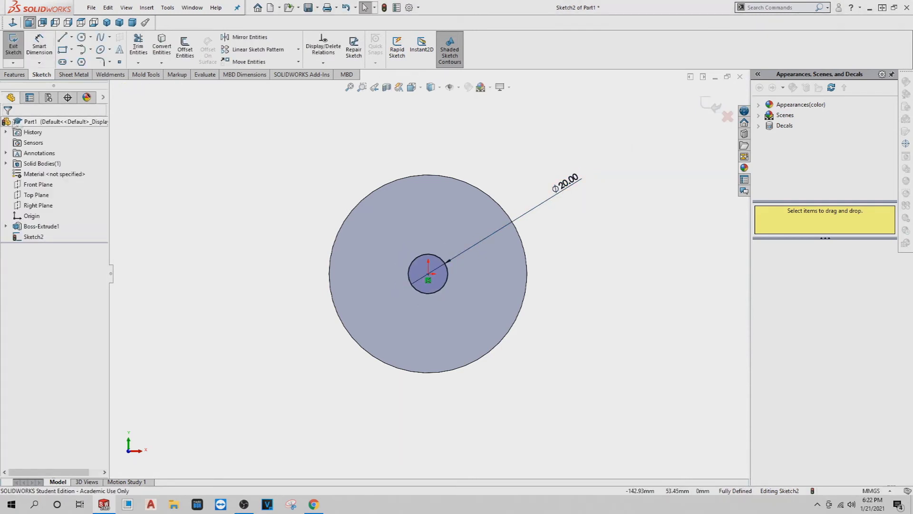
middle_drag(617, 200, 570, 218)
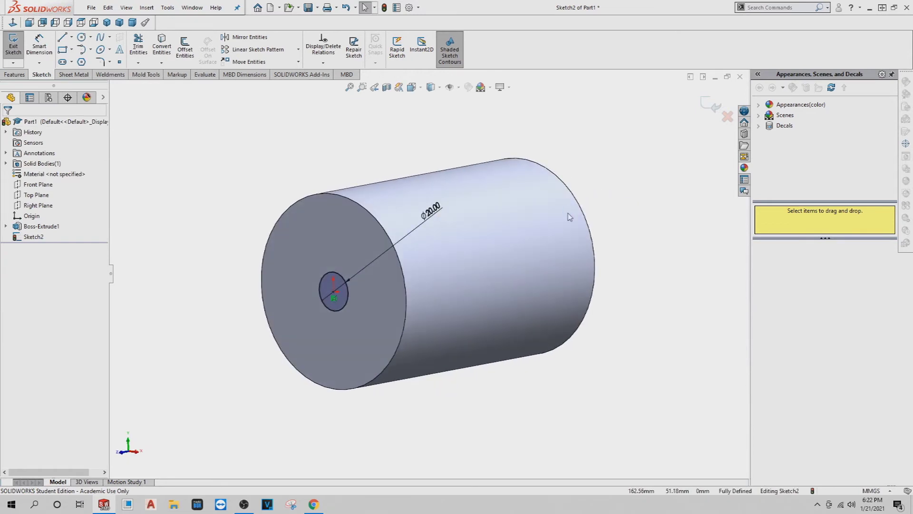
click(15, 74)
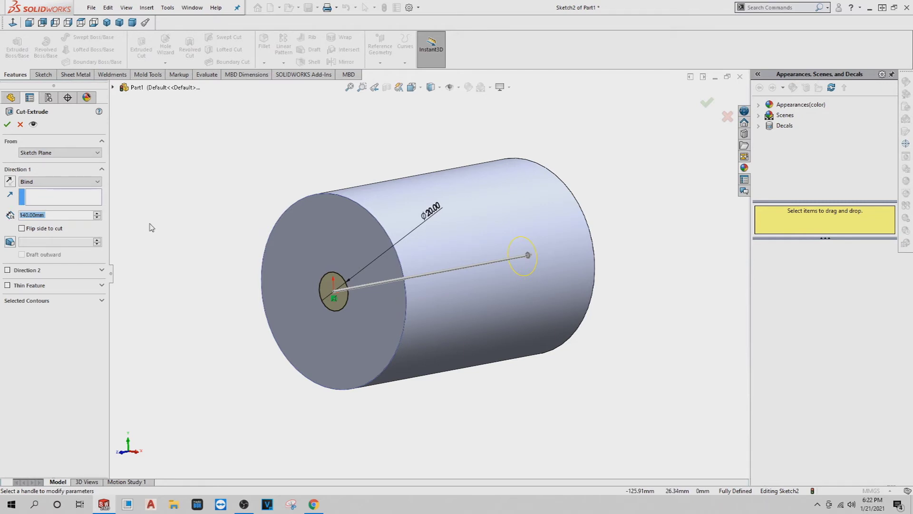
Cut the Ø20 mm circle 120 mm deep into the cylinder as a blind hole
text(120)
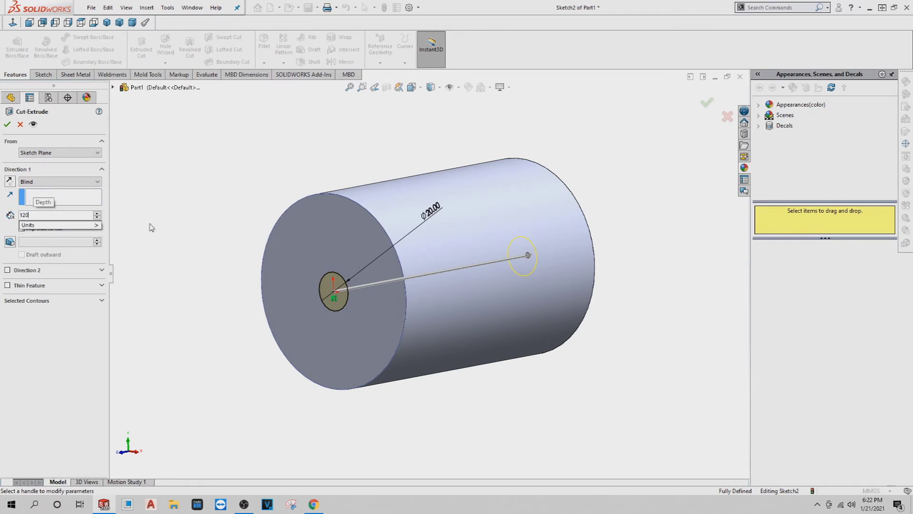
key(Return)
middle_drag(213, 227, 257, 238)
key(Return)
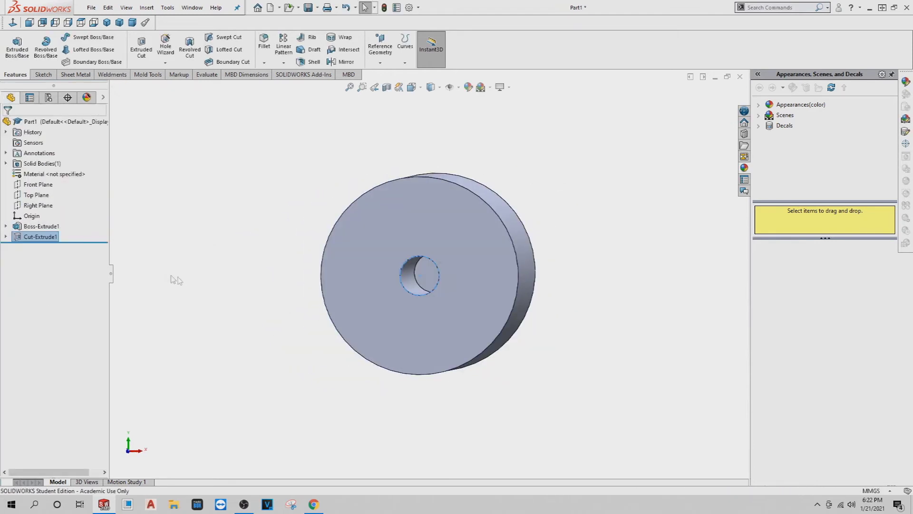
middle_drag(173, 279, 222, 279)
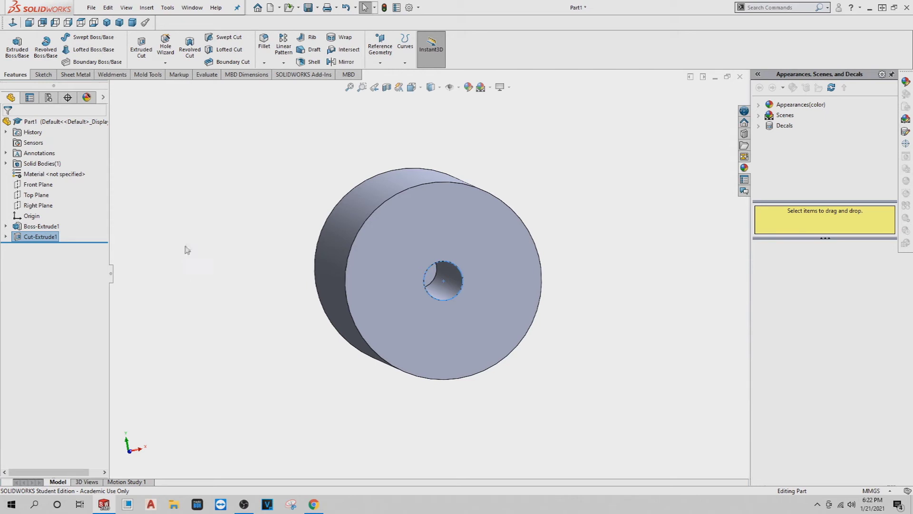
click(399, 237)
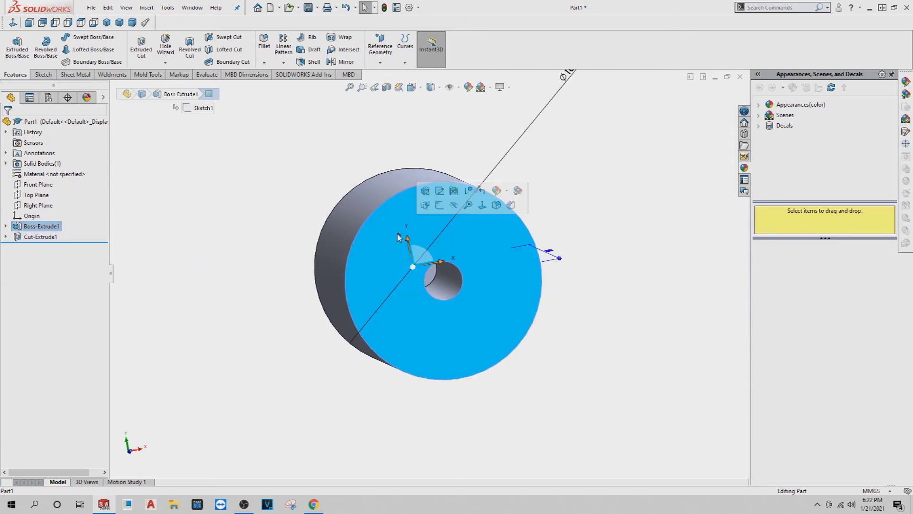
Sketch a circle centred on the origin around the hole on the front face
click(440, 205)
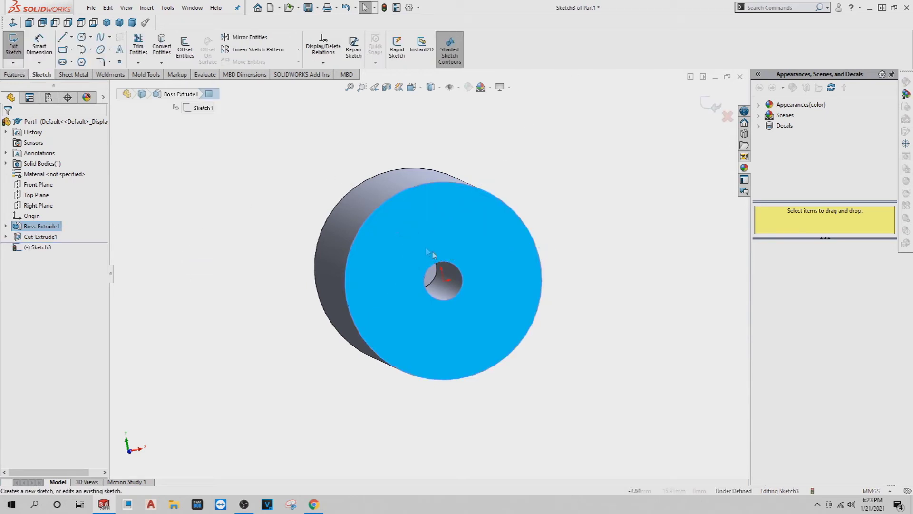
middle_drag(212, 184, 476, 290)
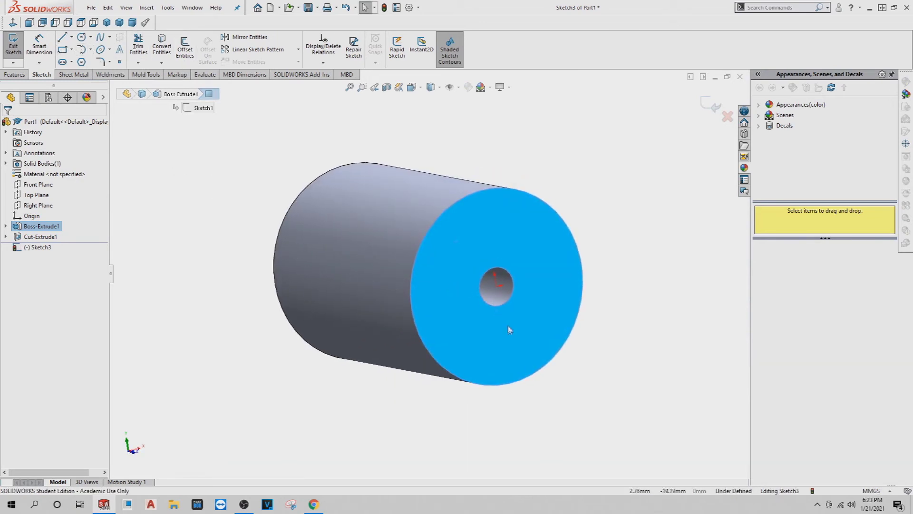
middle_drag(510, 332, 466, 332)
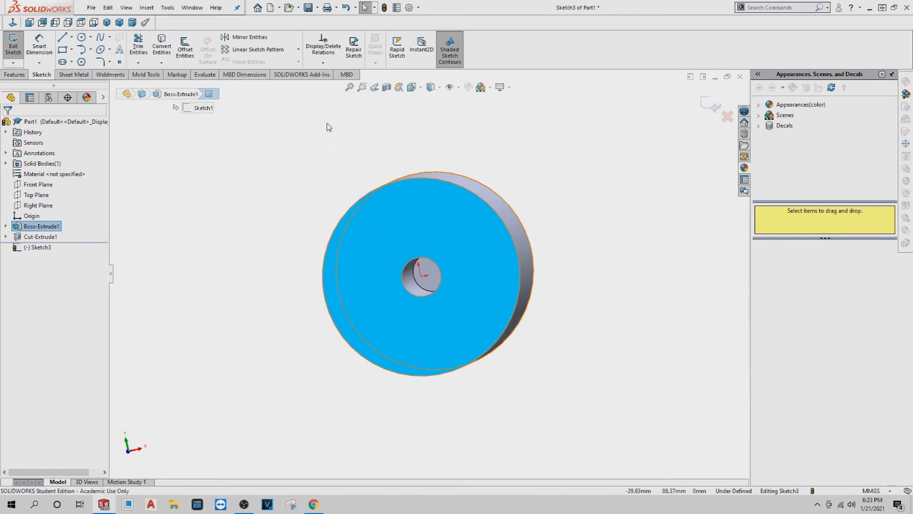
key(ctrl+8)
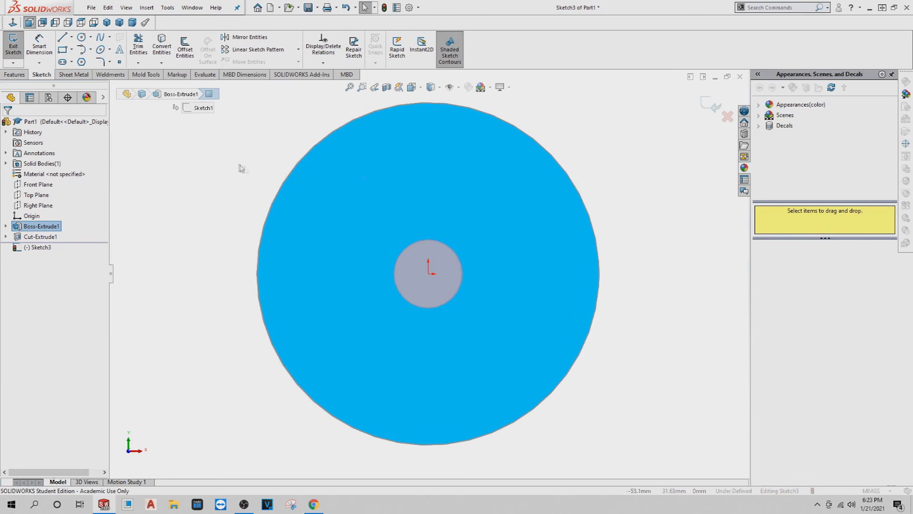
click(82, 38)
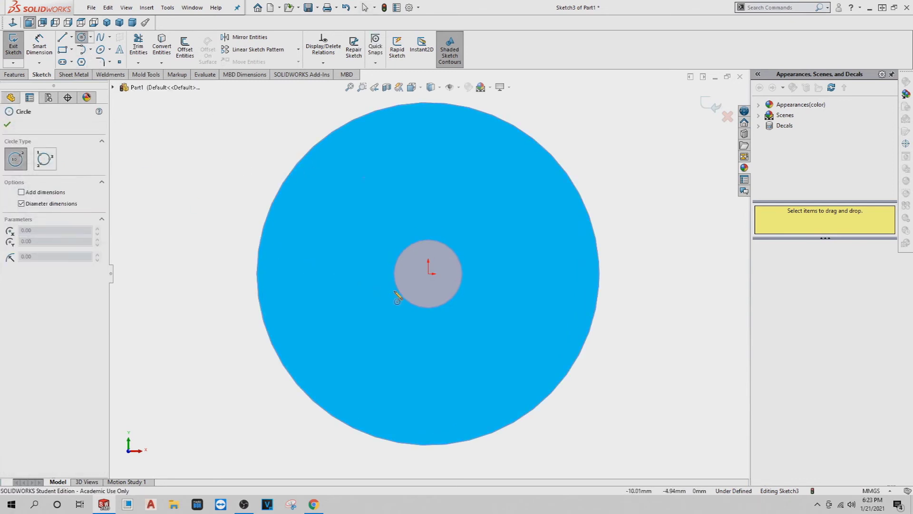
click(428, 274)
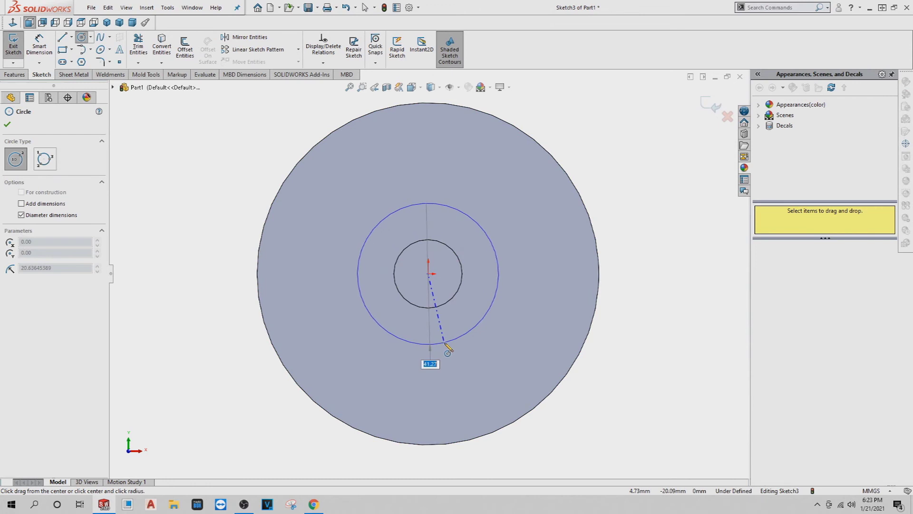
click(470, 331)
Dimension the new circle to 60 mm diameter and return to isometric view
key(d)
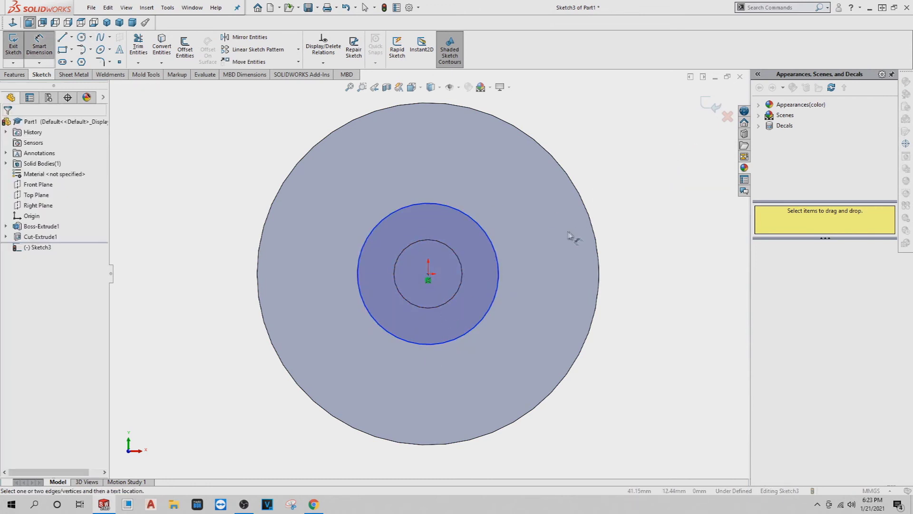
click(490, 233)
click(610, 162)
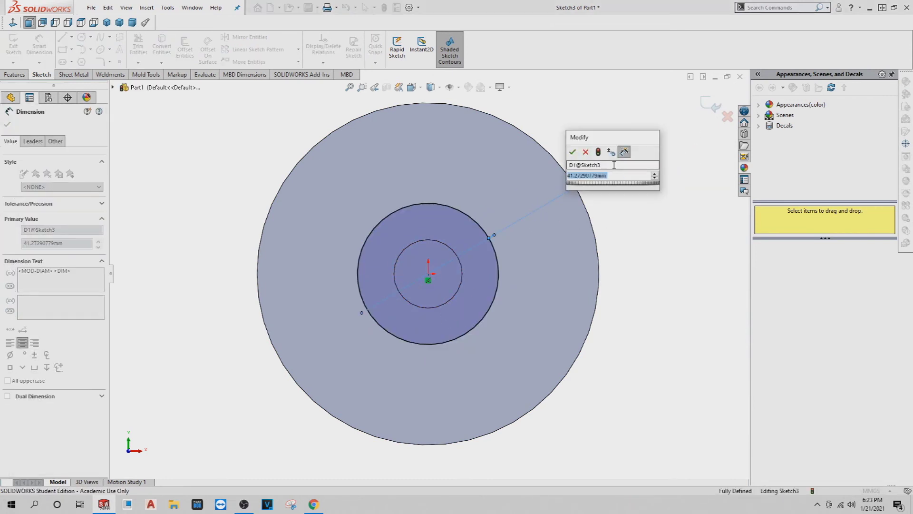
text(60)
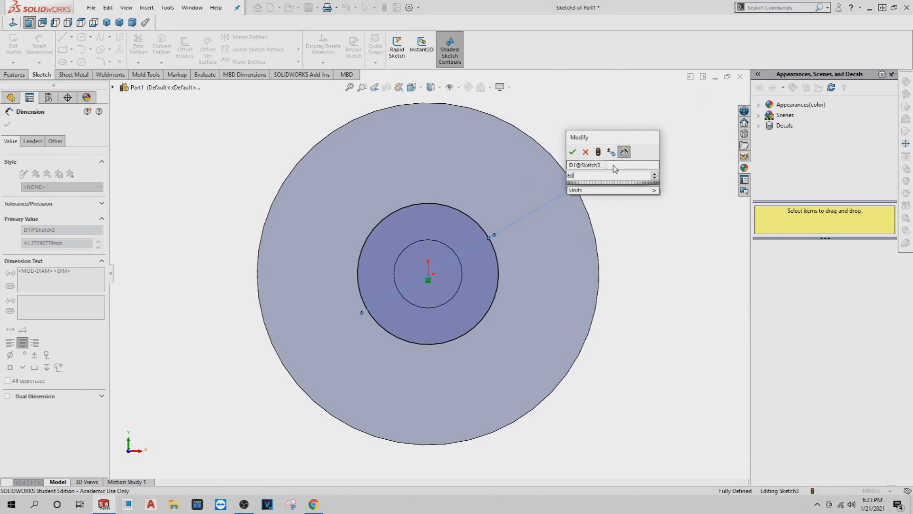
key(Return)
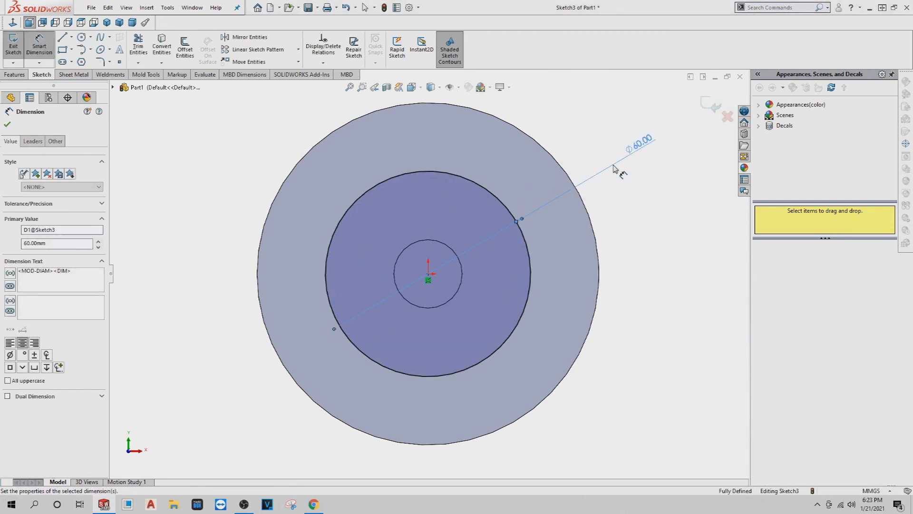
click(7, 125)
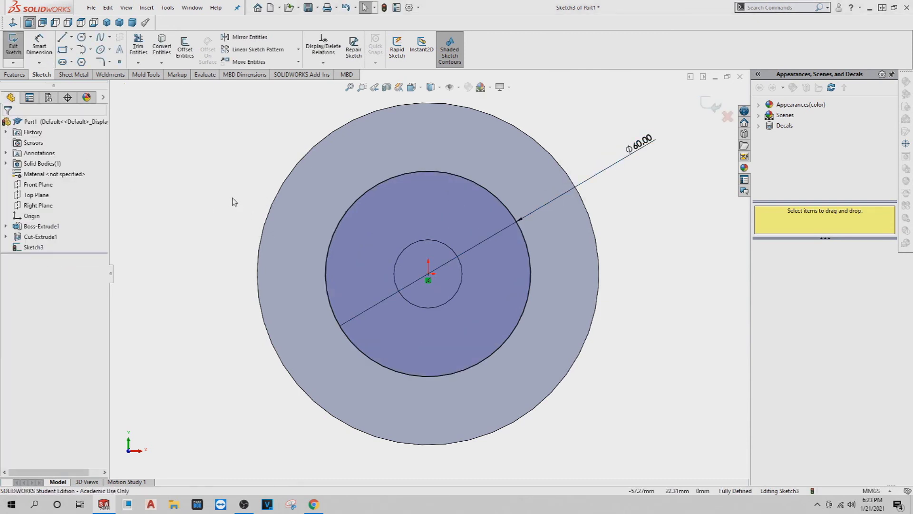
key(ctrl+7)
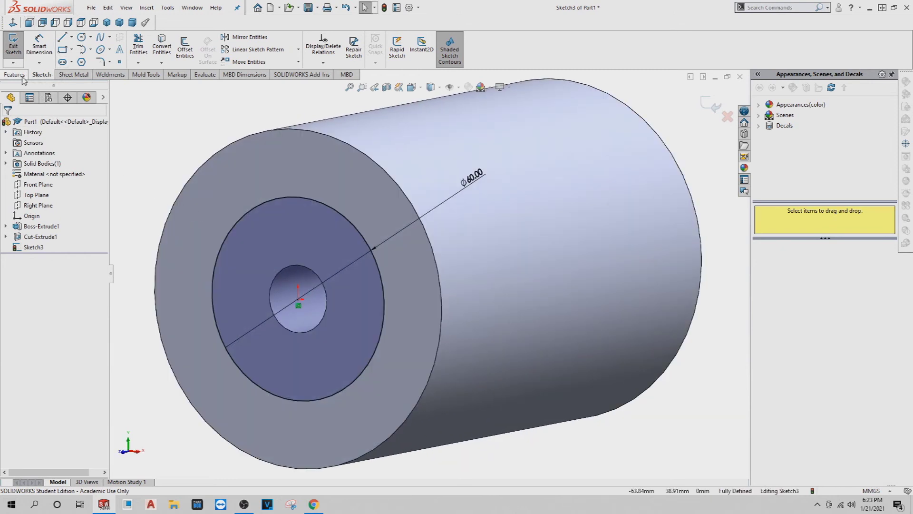
Cut the Ø60 mm circle 40 mm deep into the front face as the counterbore
click(15, 74)
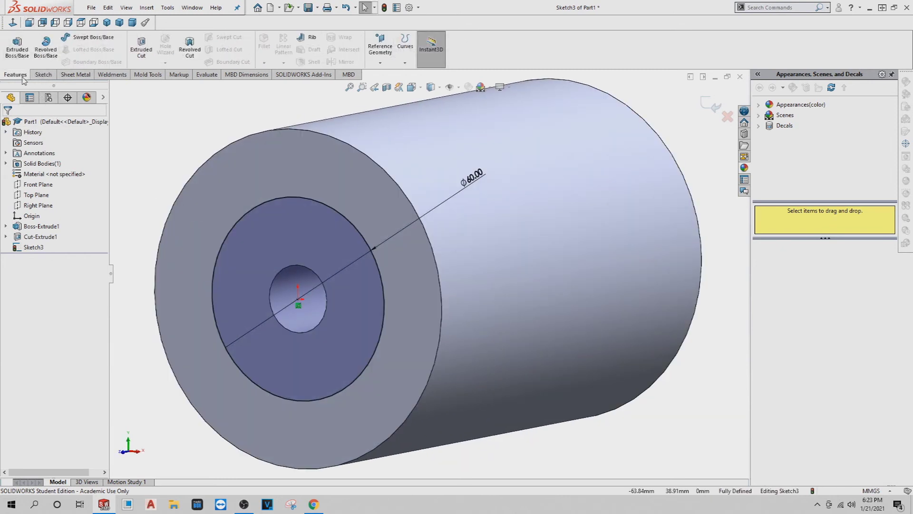
click(141, 48)
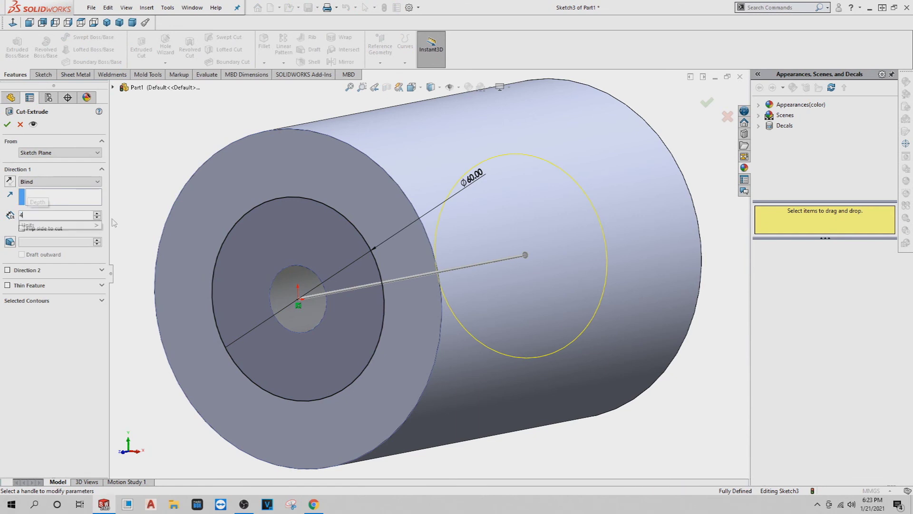
text(0)
key(Return)
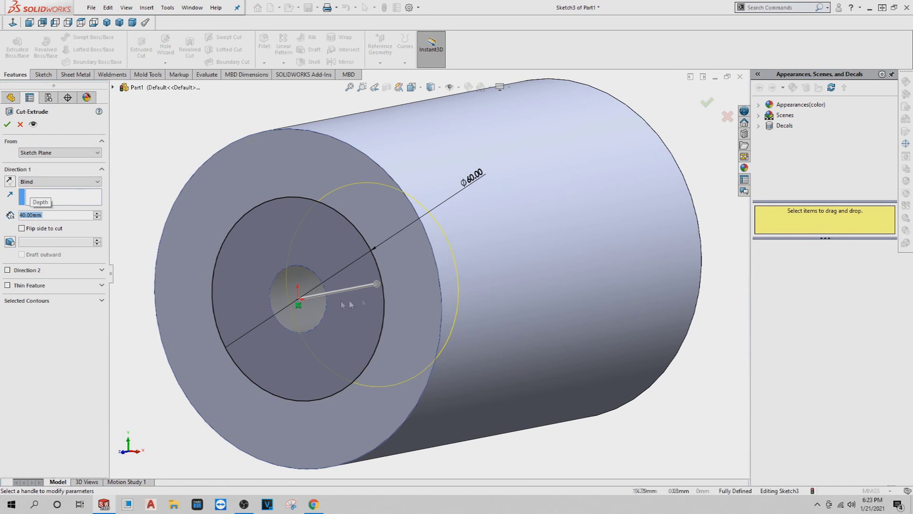
click(7, 125)
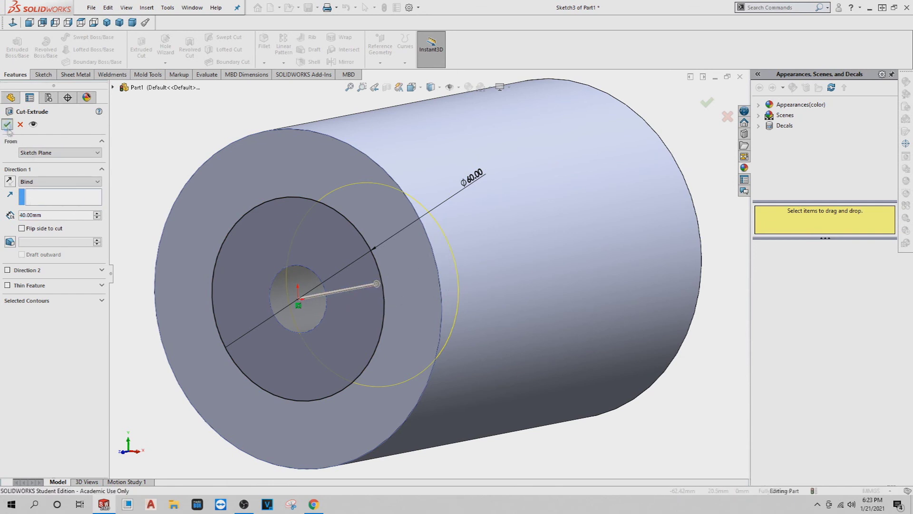
middle_drag(248, 264, 274, 257)
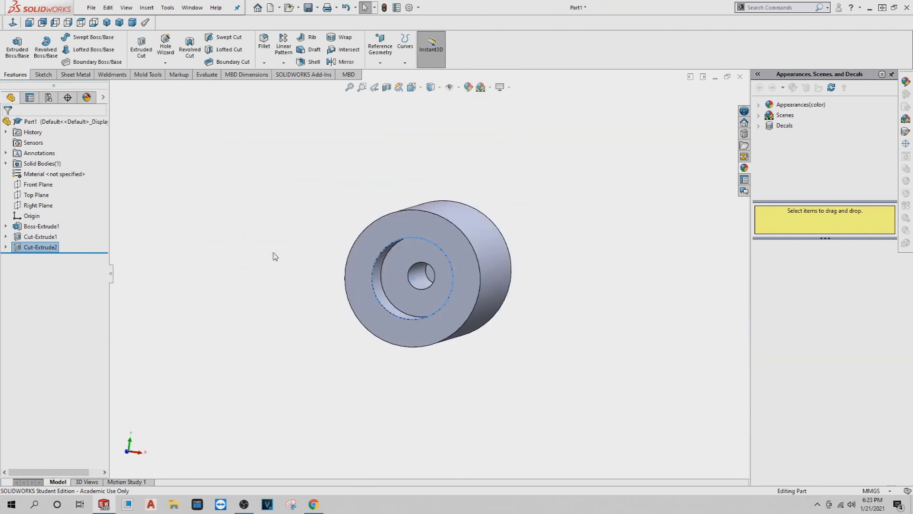
Assign 1023 Carbon Steel Sheet (SS) from the material library as the part material
click(544, 292)
middle_drag(556, 310, 474, 299)
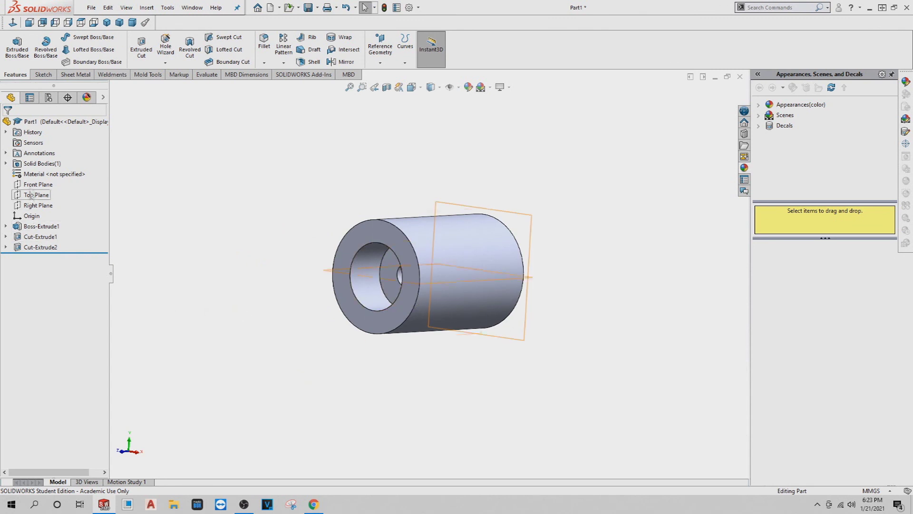
right_click(32, 175)
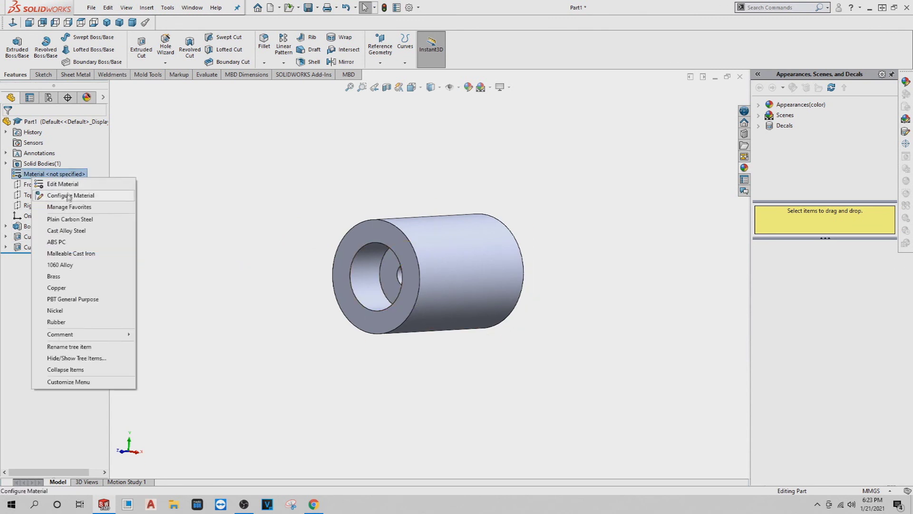
click(69, 195)
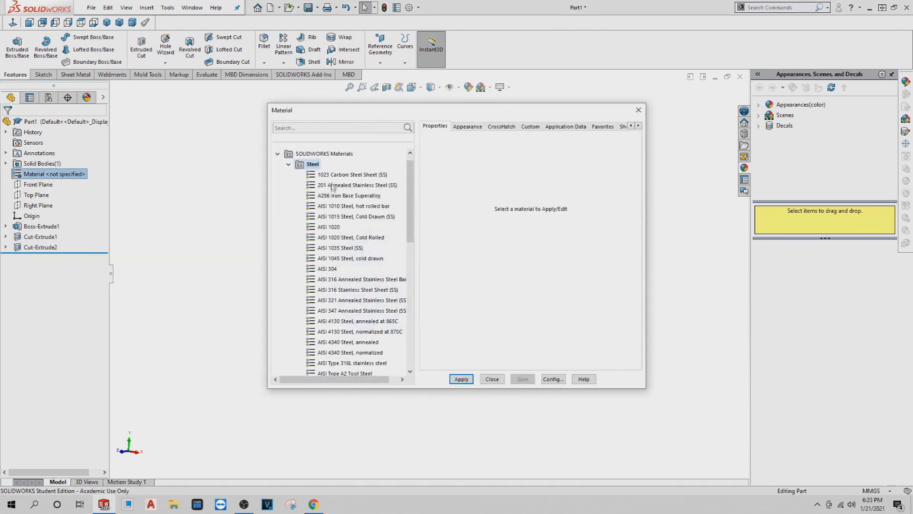
click(333, 175)
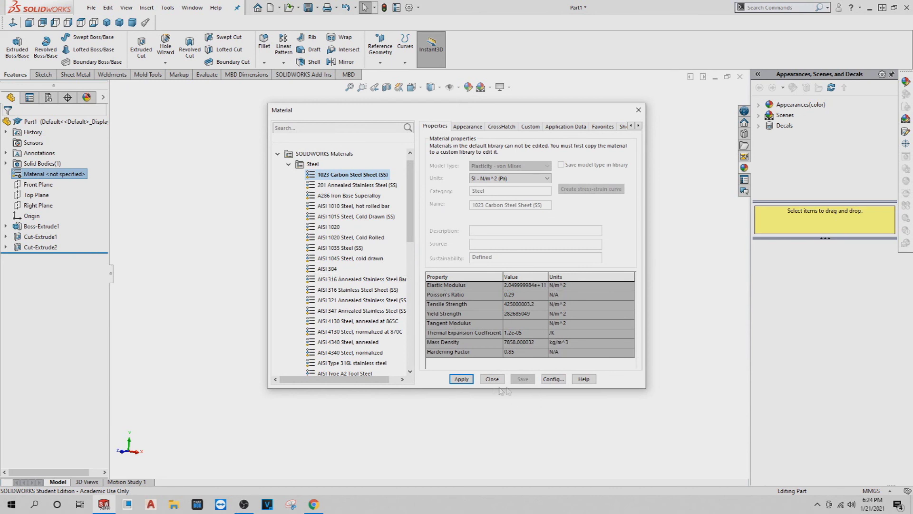
click(460, 379)
click(491, 379)
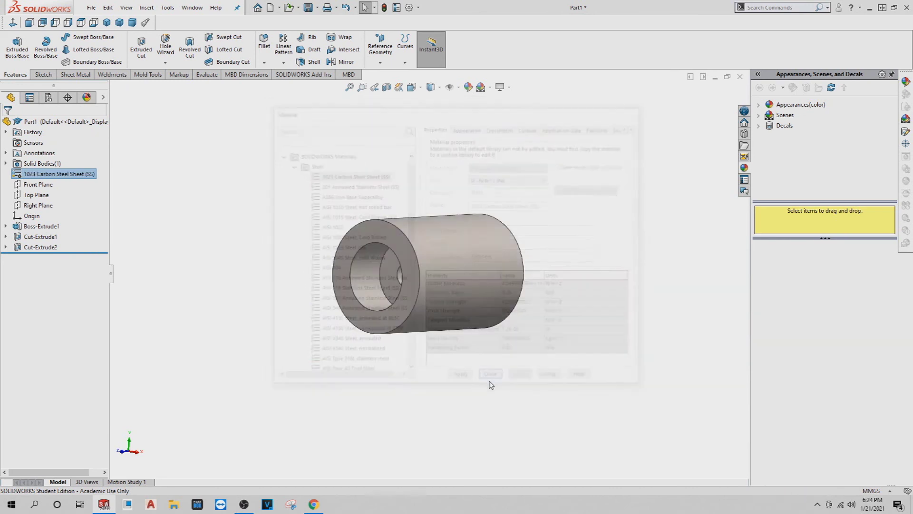
middle_drag(554, 259, 631, 277)
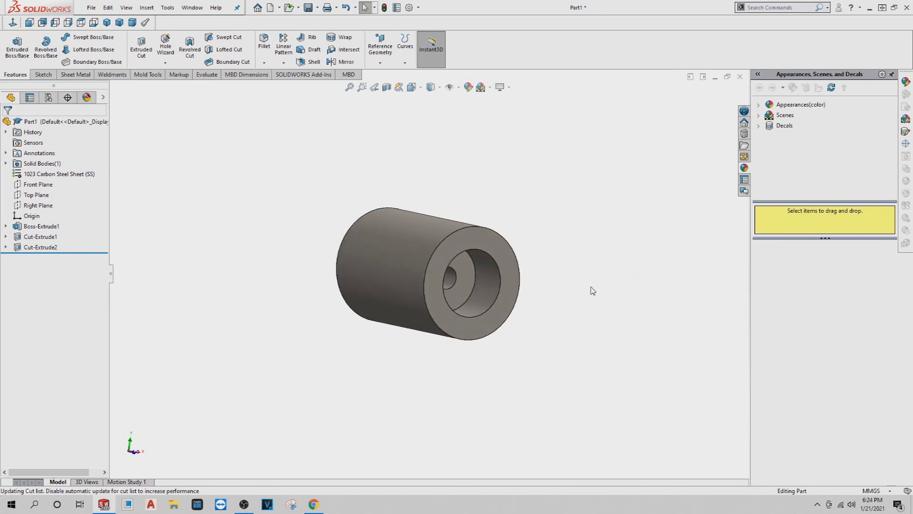